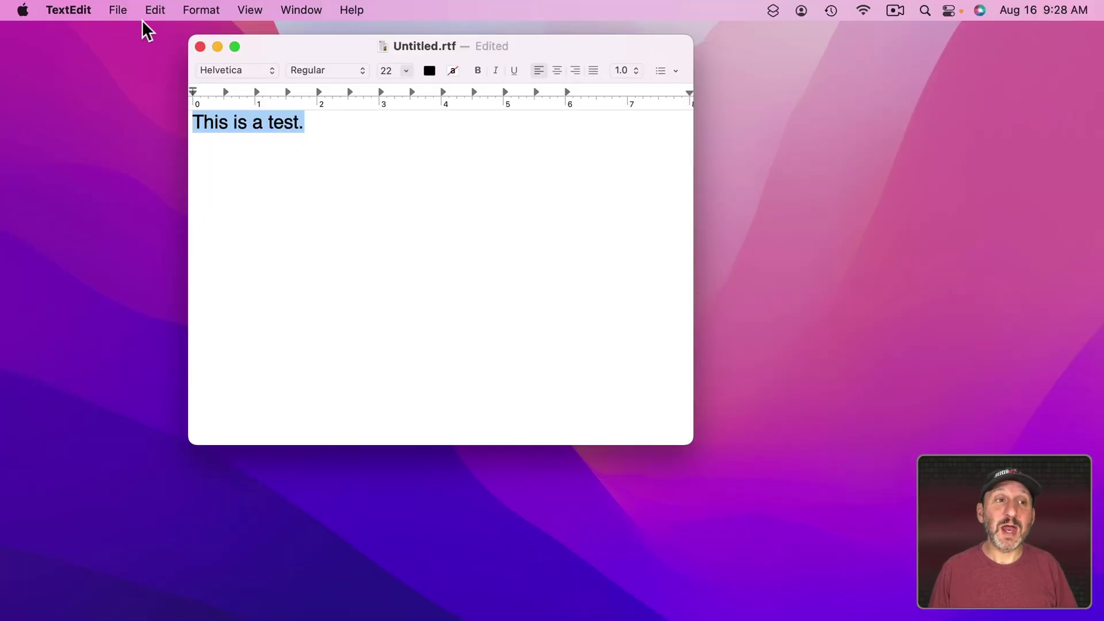
Step: Start saving Untitled.rtf to Documents — iCloud, checking the Where locations without changing them
{"action": "left_click", "coordinate": [117, 10]}
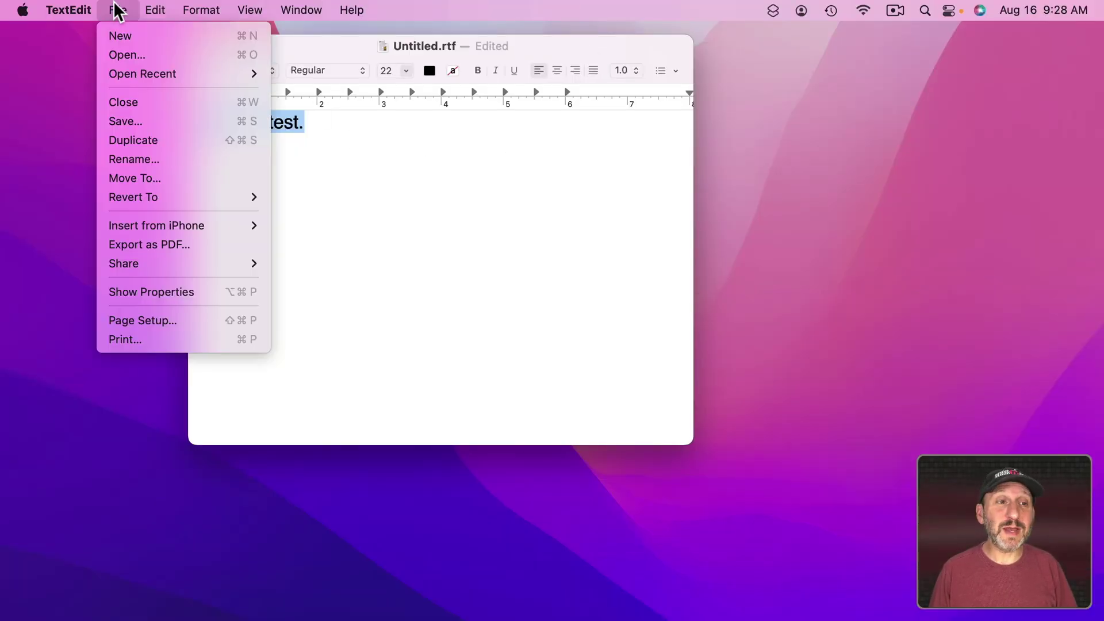
{"action": "left_click", "coordinate": [144, 120]}
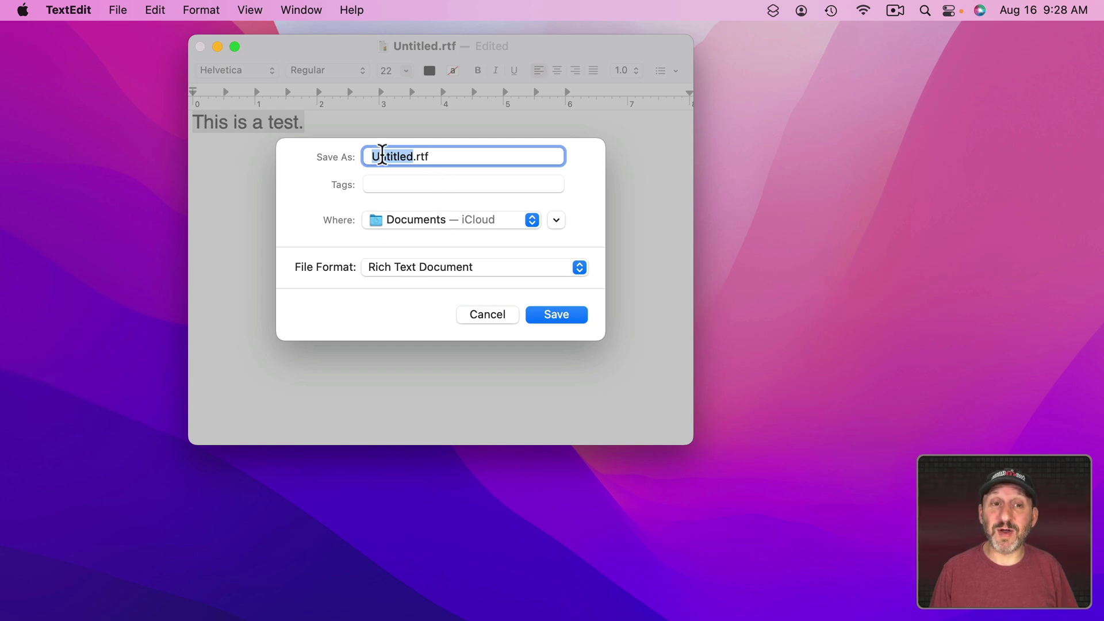
{"action": "left_click", "coordinate": [411, 222]}
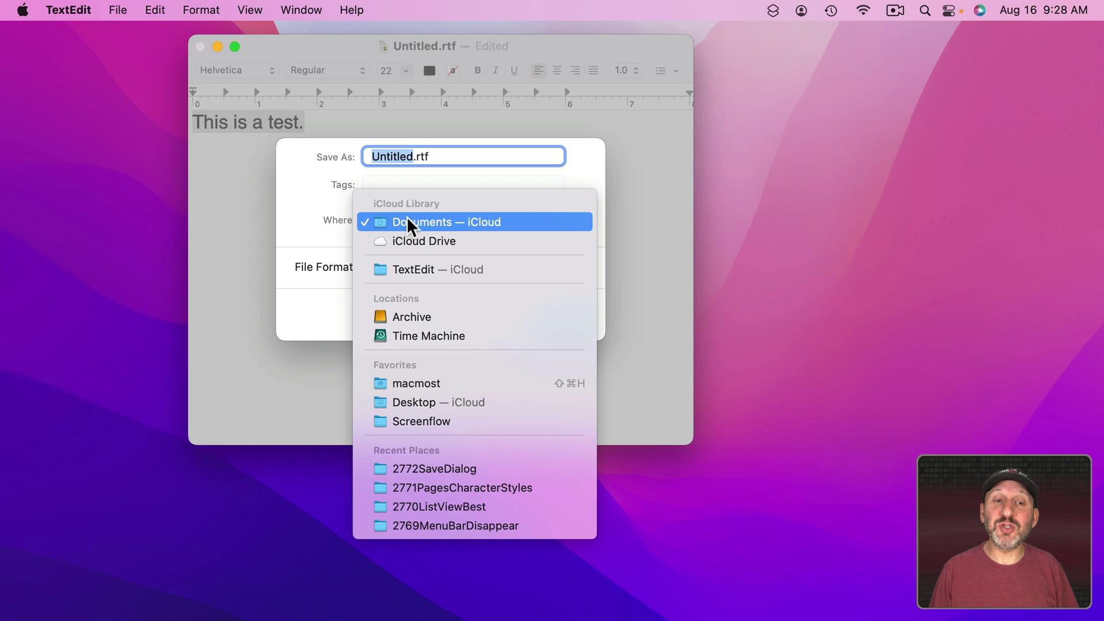
{"action": "left_click", "coordinate": [309, 199]}
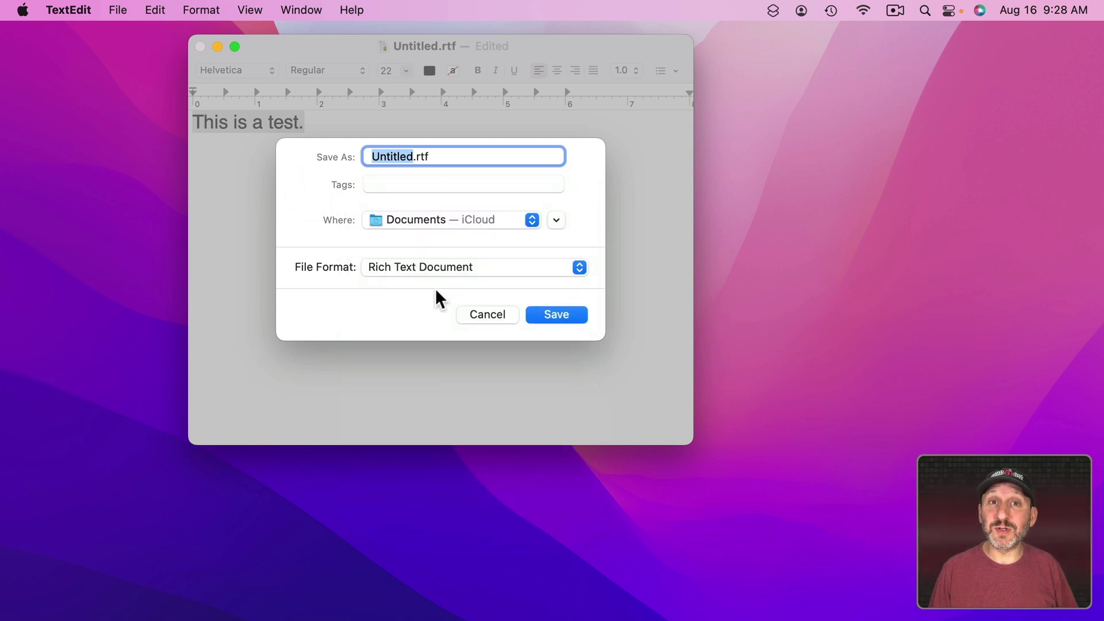
Step: Expand the save dialog into the full browser and glance at the location list
{"action": "left_click", "coordinate": [557, 221]}
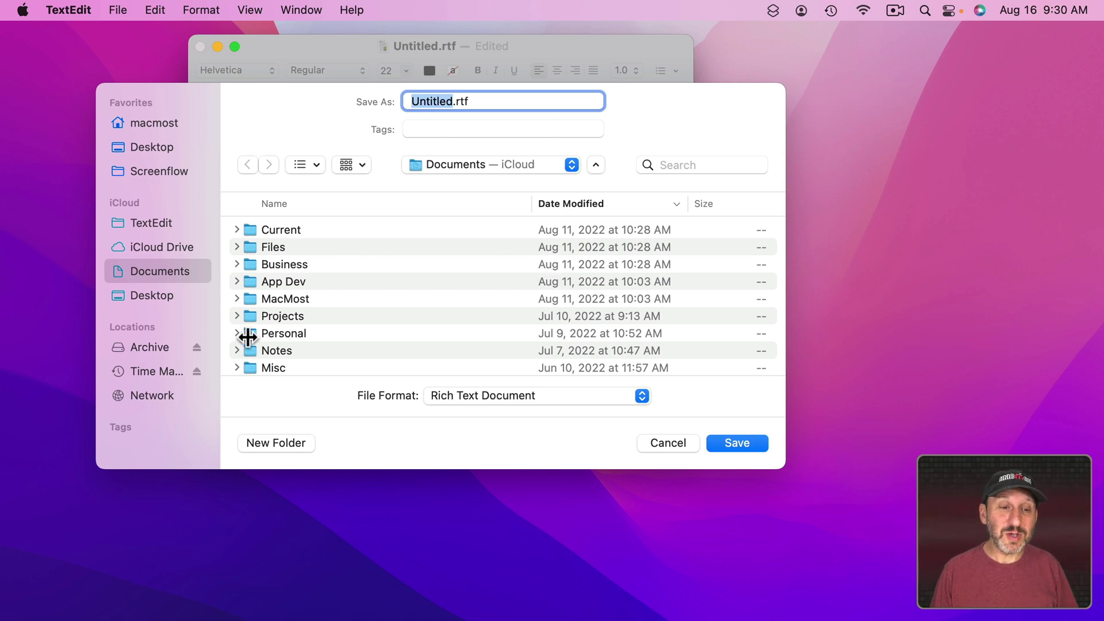
{"action": "left_click", "coordinate": [474, 166]}
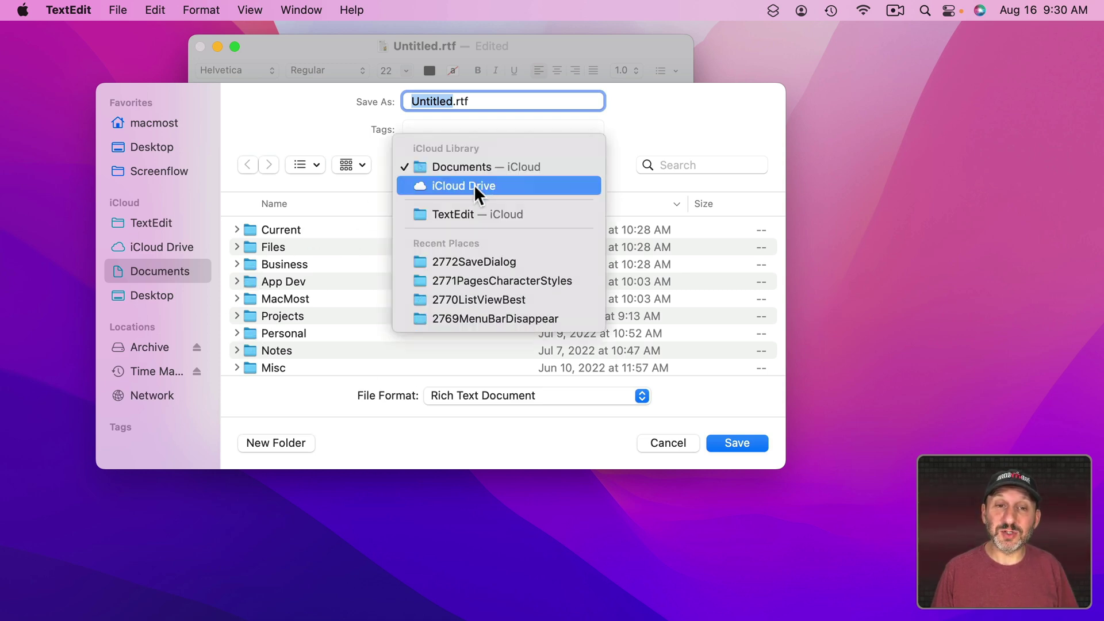
{"action": "left_click", "coordinate": [334, 167]}
Step: Open the Business folder, select its Files folder, and bring Finder forward
{"action": "double_click", "coordinate": [285, 267]}
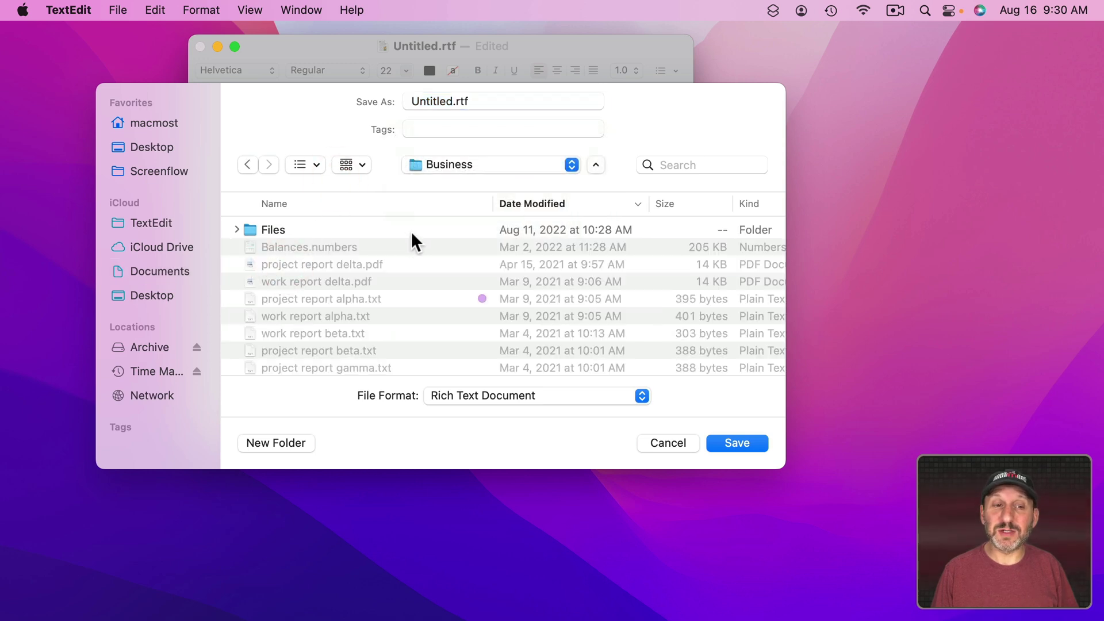
{"action": "left_click", "coordinate": [276, 228]}
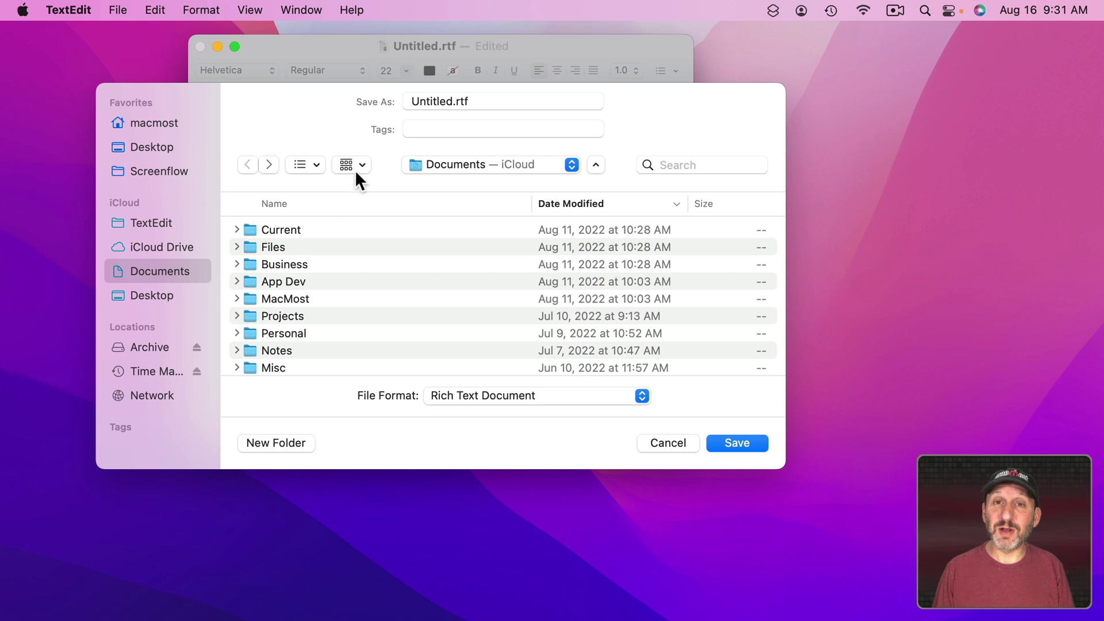
{"action": "left_click", "coordinate": [868, 180]}
{"action": "key", "text": "cmd+n"}
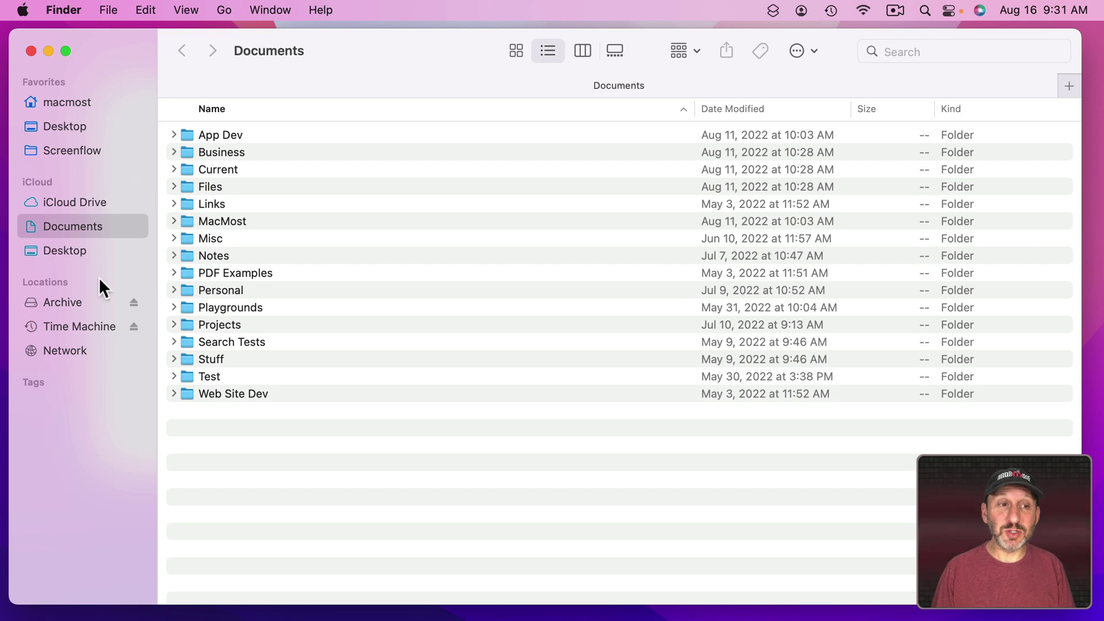
{"action": "left_click", "coordinate": [186, 9]}
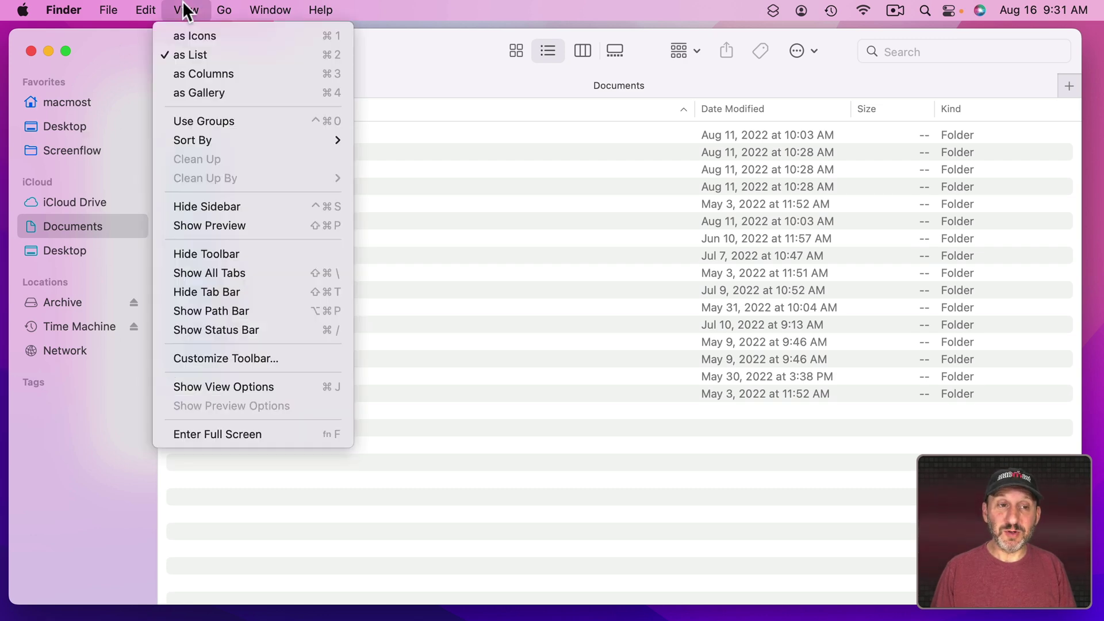
{"action": "left_click", "coordinate": [211, 205]}
{"action": "left_click", "coordinate": [185, 10]}
{"action": "key", "text": "ctrl+super+s"}
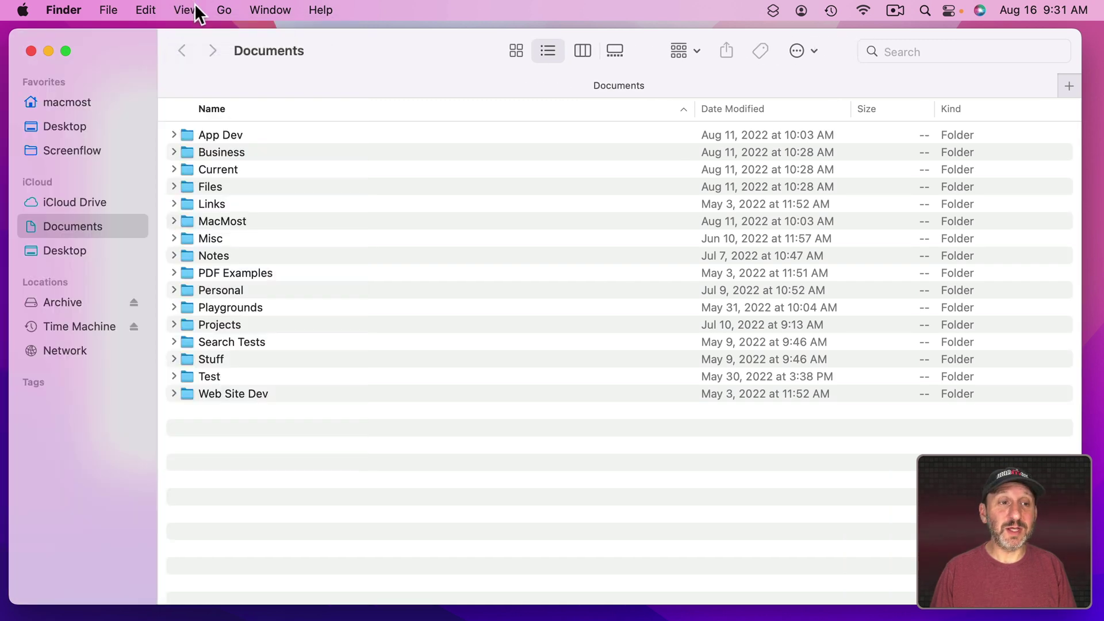
{"action": "left_click", "coordinate": [193, 9]}
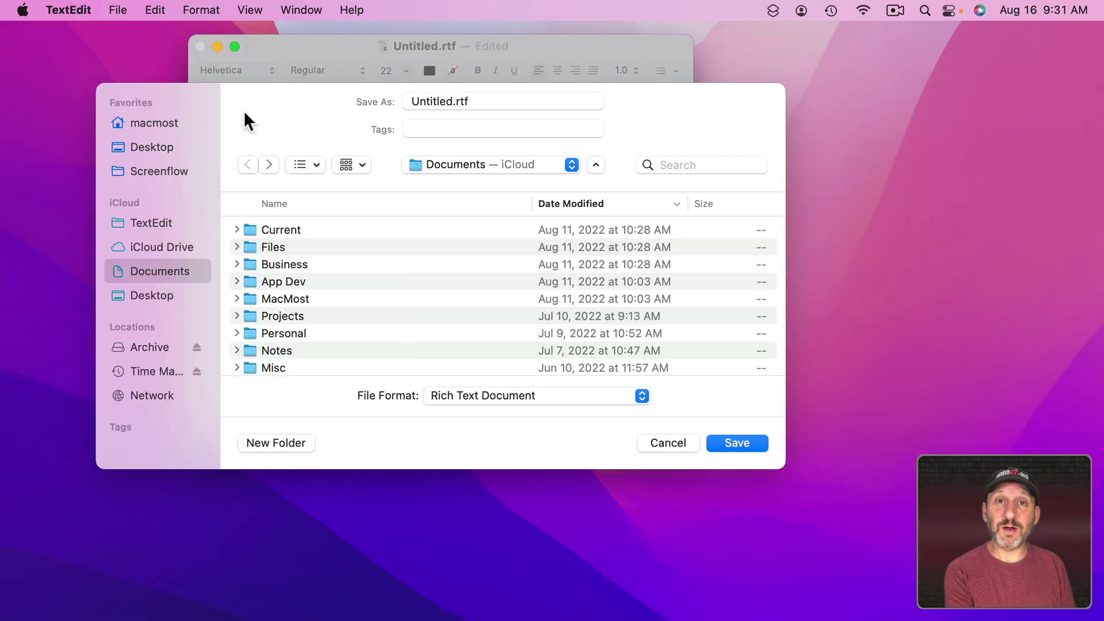
{"action": "key", "text": "ctrl+super+s"}
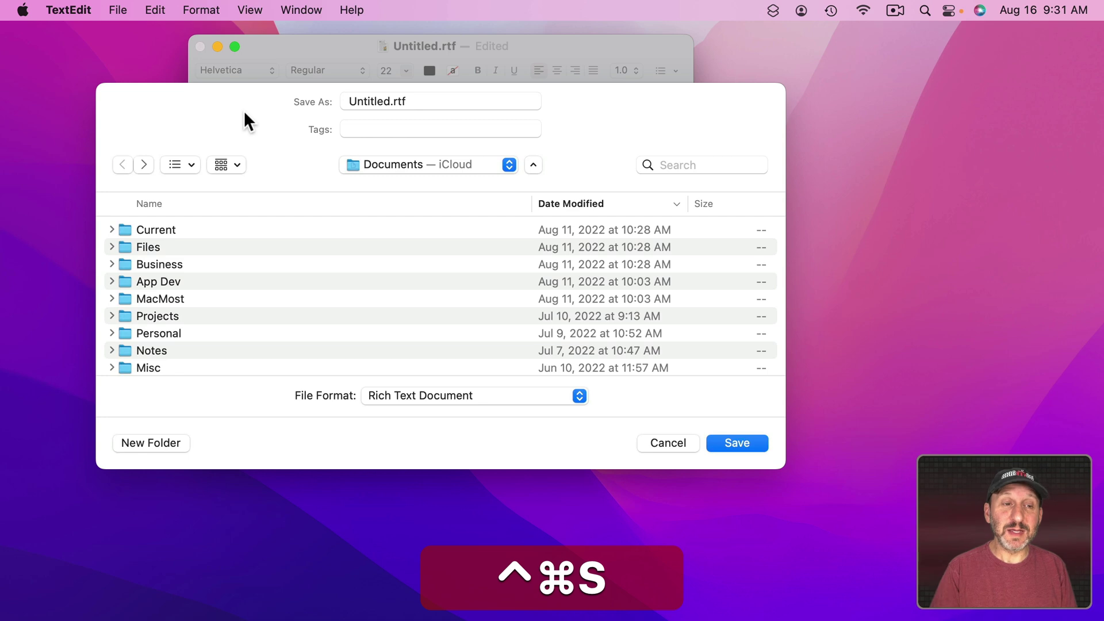
{"action": "key", "text": "ctrl+super+s"}
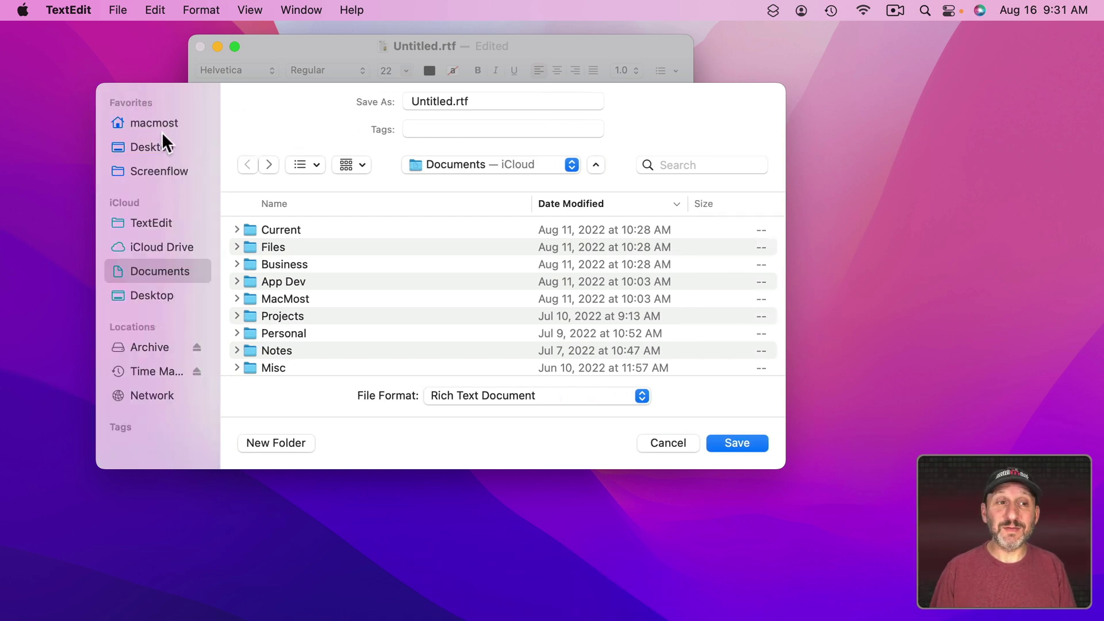
{"action": "mouse_move", "coordinate": [150, 102]}
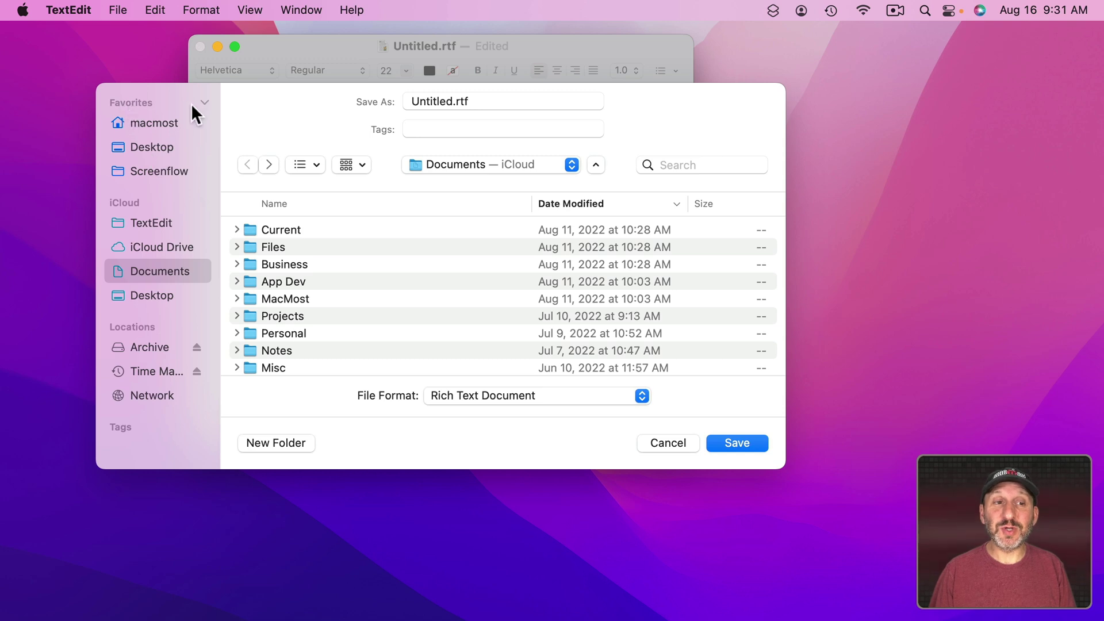
{"action": "left_click", "coordinate": [206, 102]}
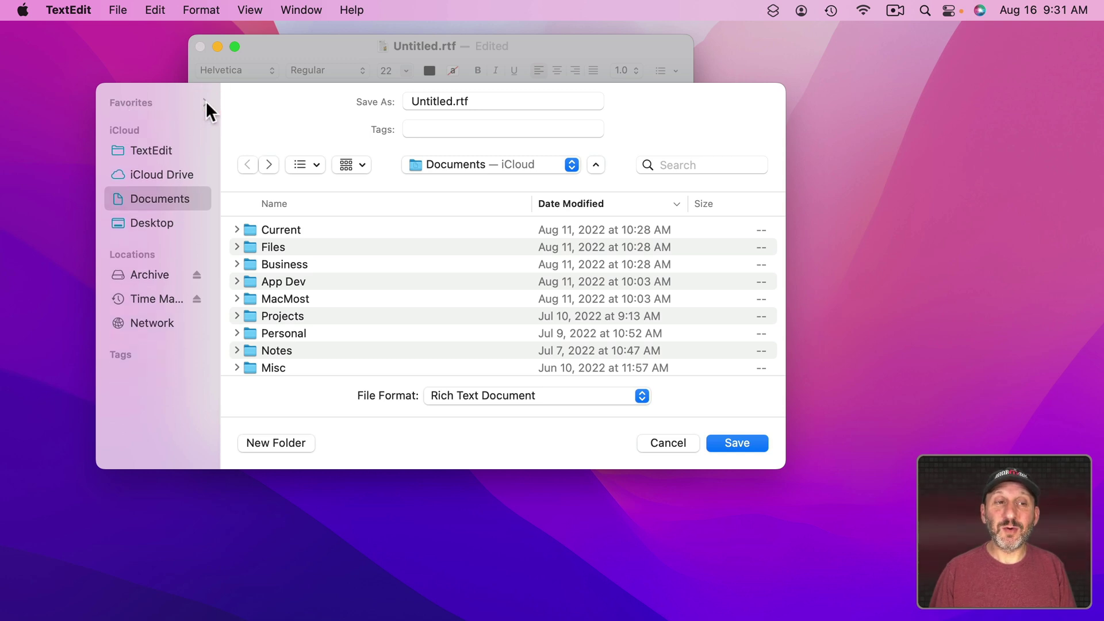
{"action": "left_click", "coordinate": [206, 101]}
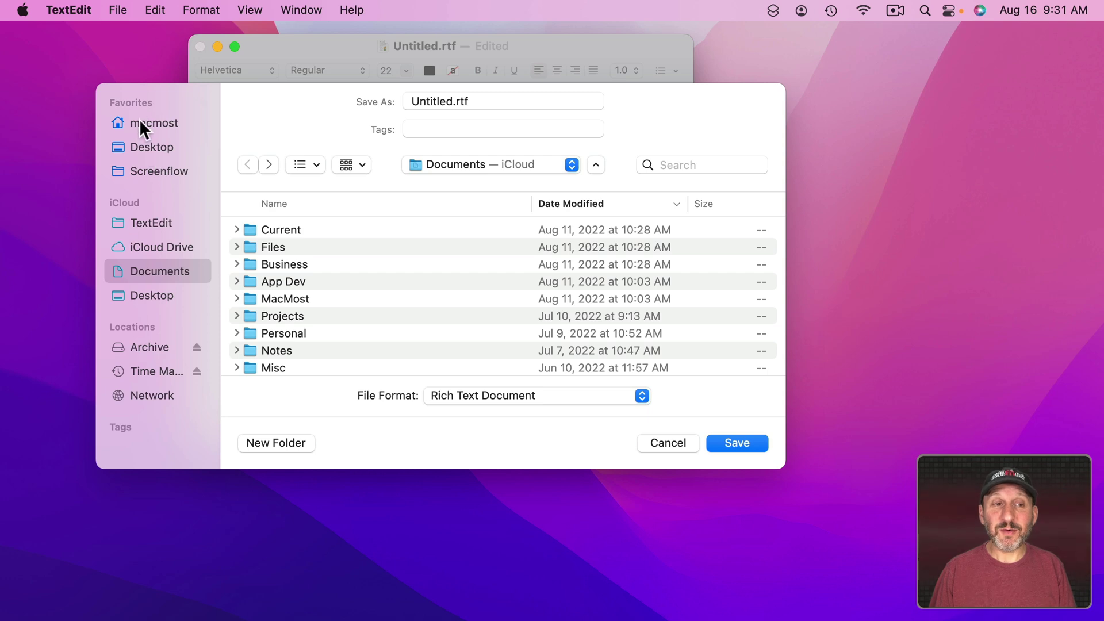
Step: Add the Files folder to Finder's sidebar Favorites, then close Finder and return to the save dialog
{"action": "left_click", "coordinate": [833, 179]}
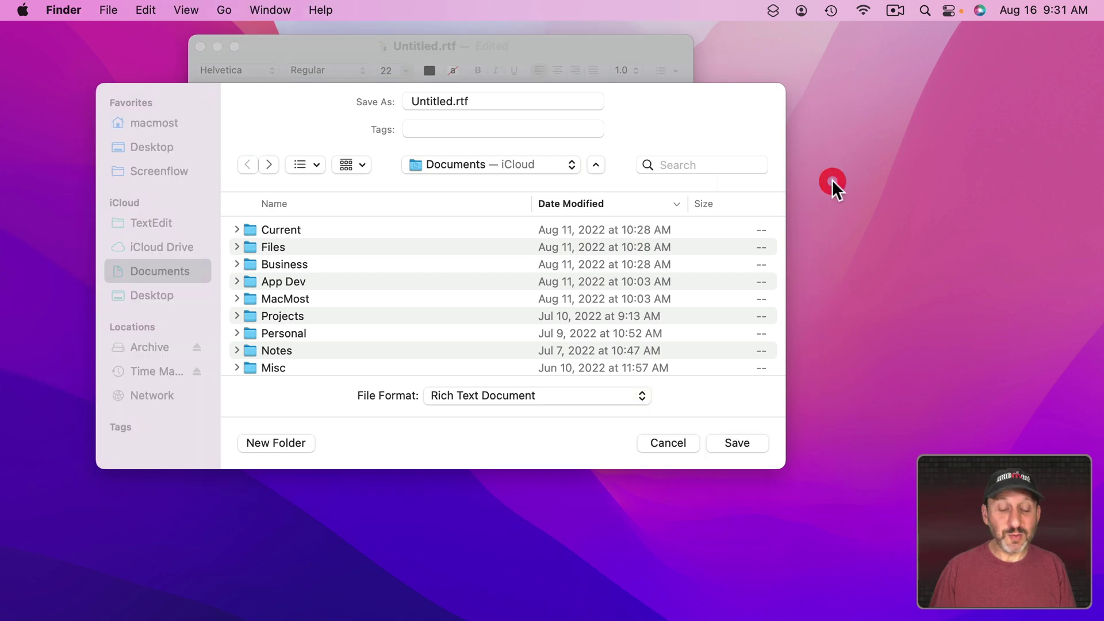
{"action": "key", "text": "super+n"}
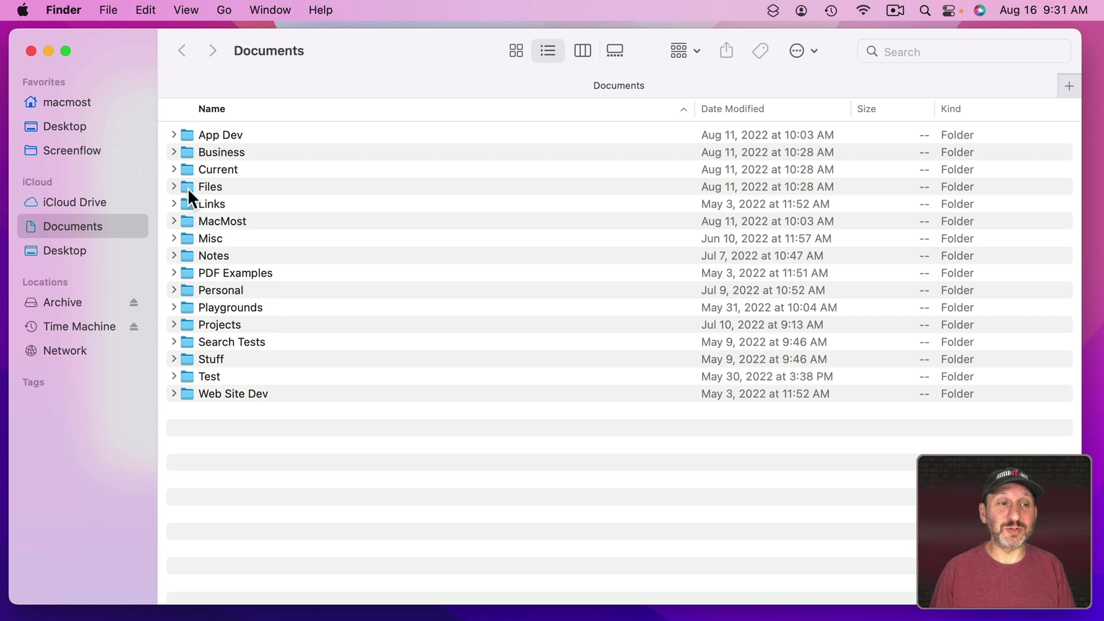
{"action": "left_click_drag", "start_coordinate": [187, 186], "coordinate": [92, 164]}
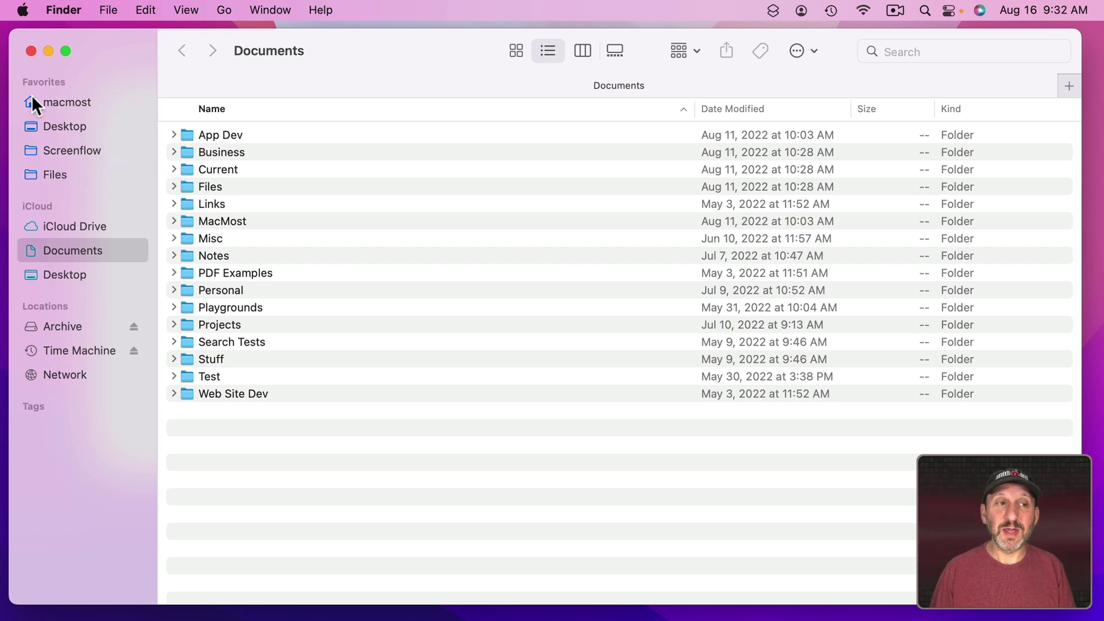
{"action": "left_click", "coordinate": [30, 50]}
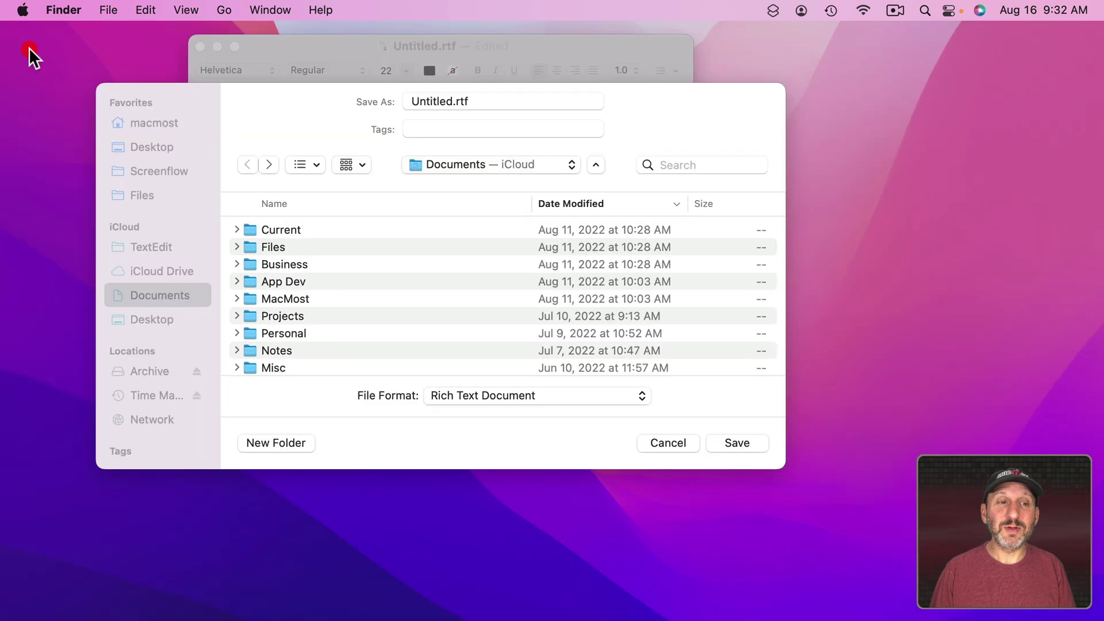
{"action": "left_click", "coordinate": [178, 96]}
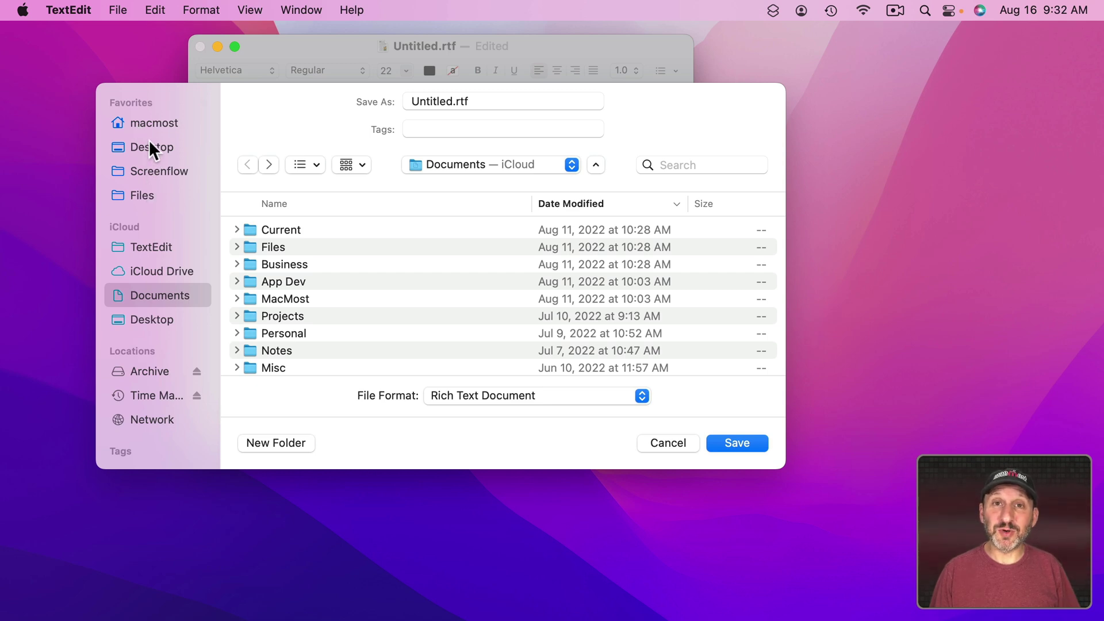
{"action": "left_click", "coordinate": [144, 198]}
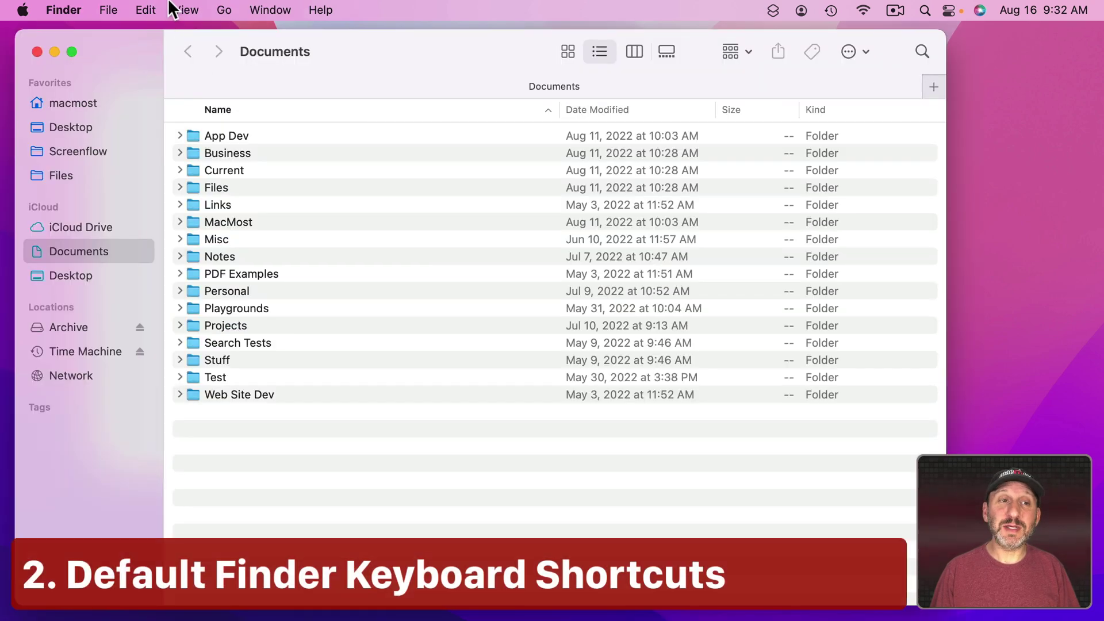
{"action": "left_click", "coordinate": [183, 10]}
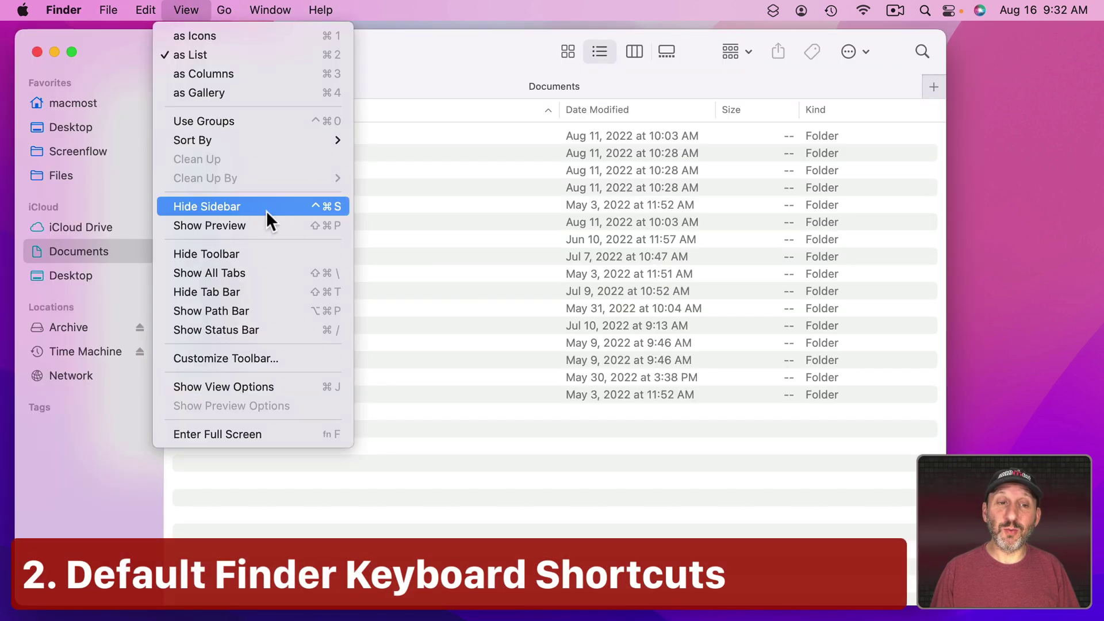
{"action": "left_click", "coordinate": [393, 211]}
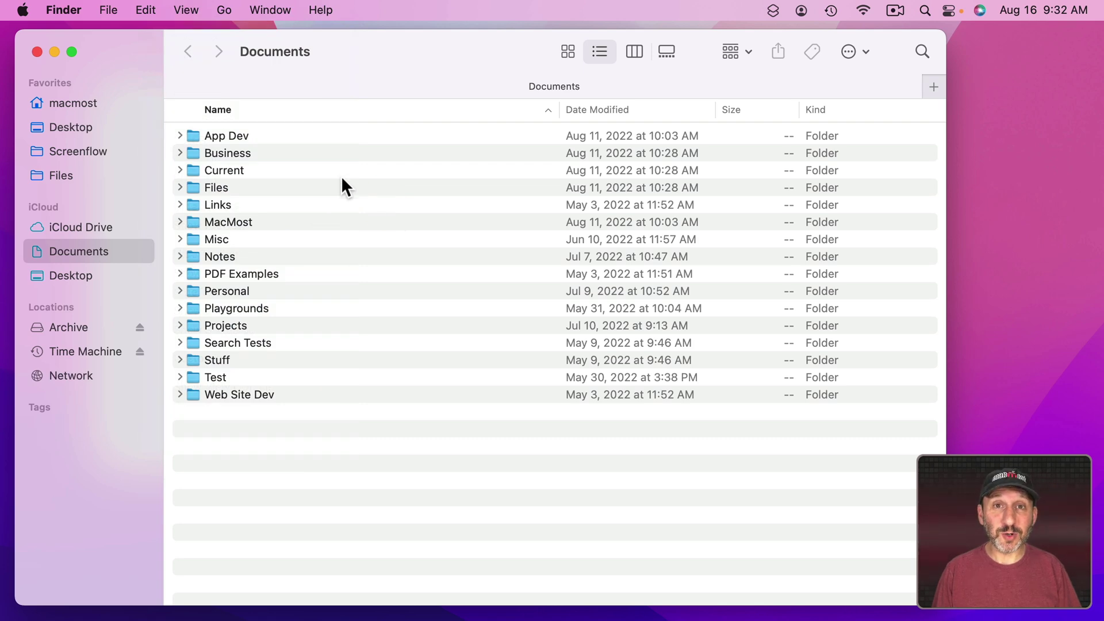
{"action": "left_click", "coordinate": [224, 9]}
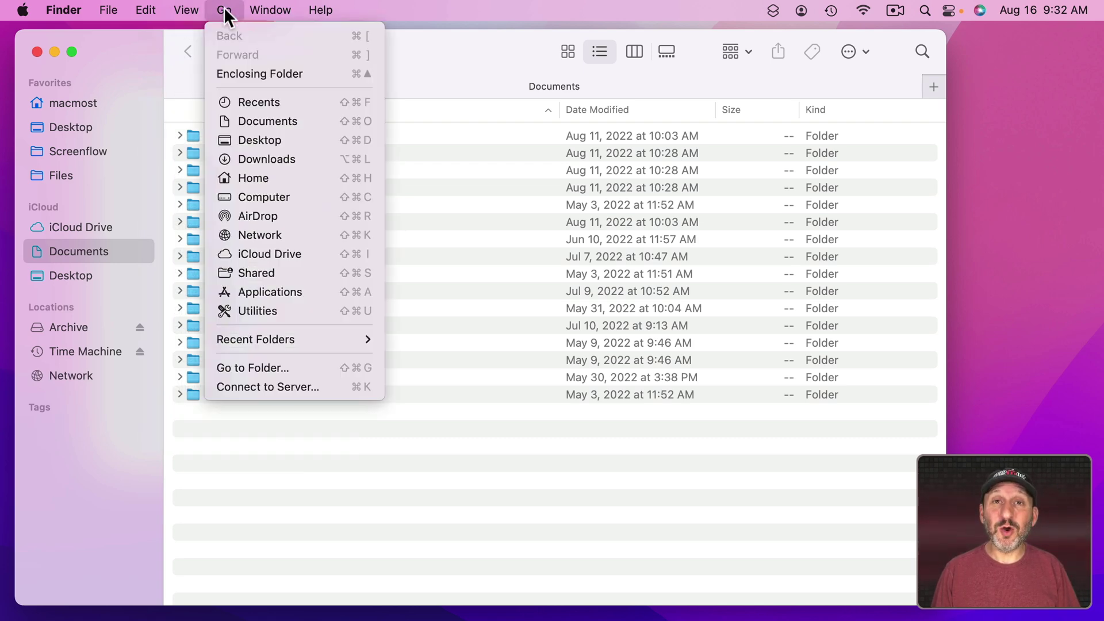